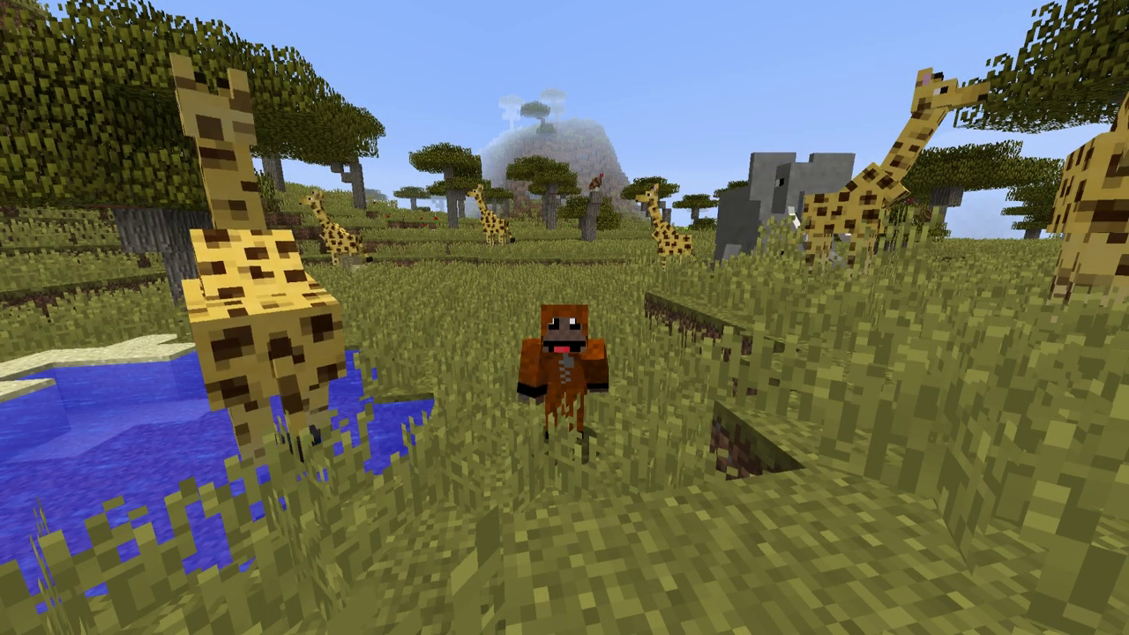
Step: Walk the player backward through the savanna toward the elephant
{"action": "key", "text": "s"}
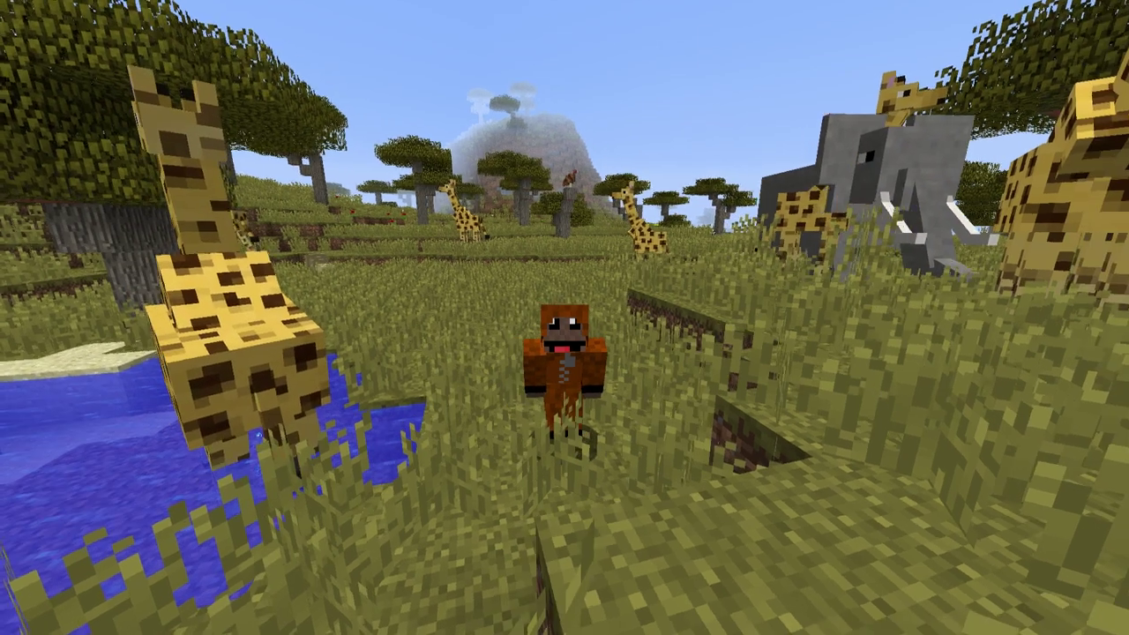
{"action": "key", "text": "s"}
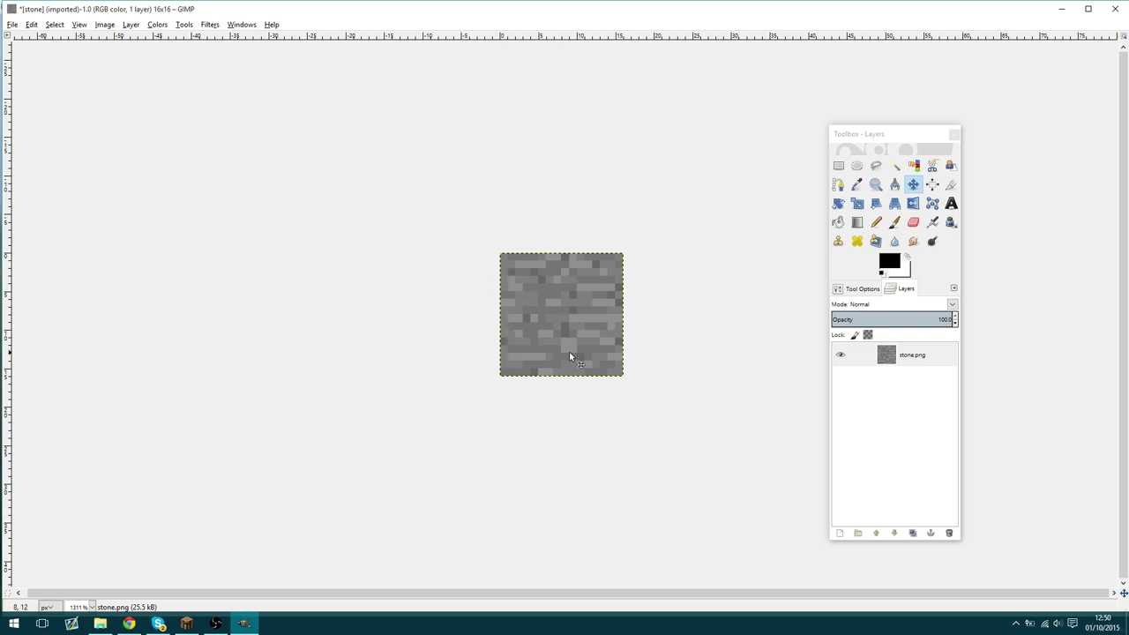
Step: Nudge the stone layer and return it, shift the Toolbox–Layers window, then close it
{"action": "mouse_move", "coordinate": [609, 374]}
{"action": "left_mouse_down"}
{"action": "mouse_move", "coordinate": [595, 343]}
{"action": "mouse_move", "coordinate": [609, 376]}
{"action": "left_mouse_up"}
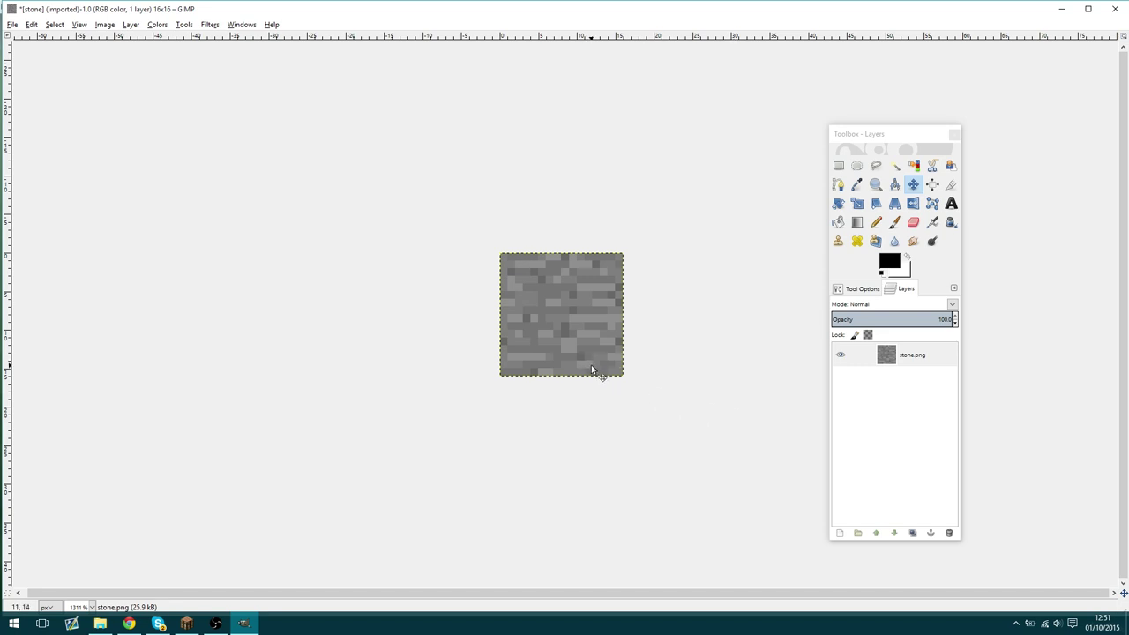
{"action": "mouse_move", "coordinate": [593, 368]}
{"action": "left_mouse_down"}
{"action": "mouse_move", "coordinate": [530, 307]}
{"action": "mouse_move", "coordinate": [595, 357]}
{"action": "mouse_move", "coordinate": [594, 373]}
{"action": "left_mouse_up"}
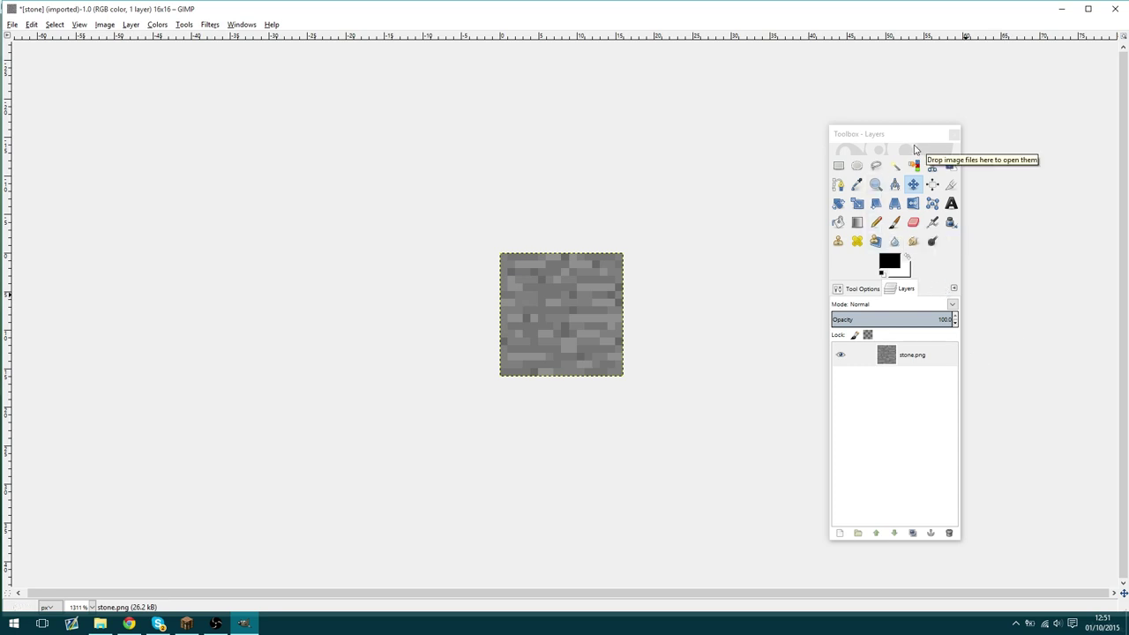
{"action": "left_click_drag", "start_coordinate": [906, 141], "coordinate": [860, 141]}
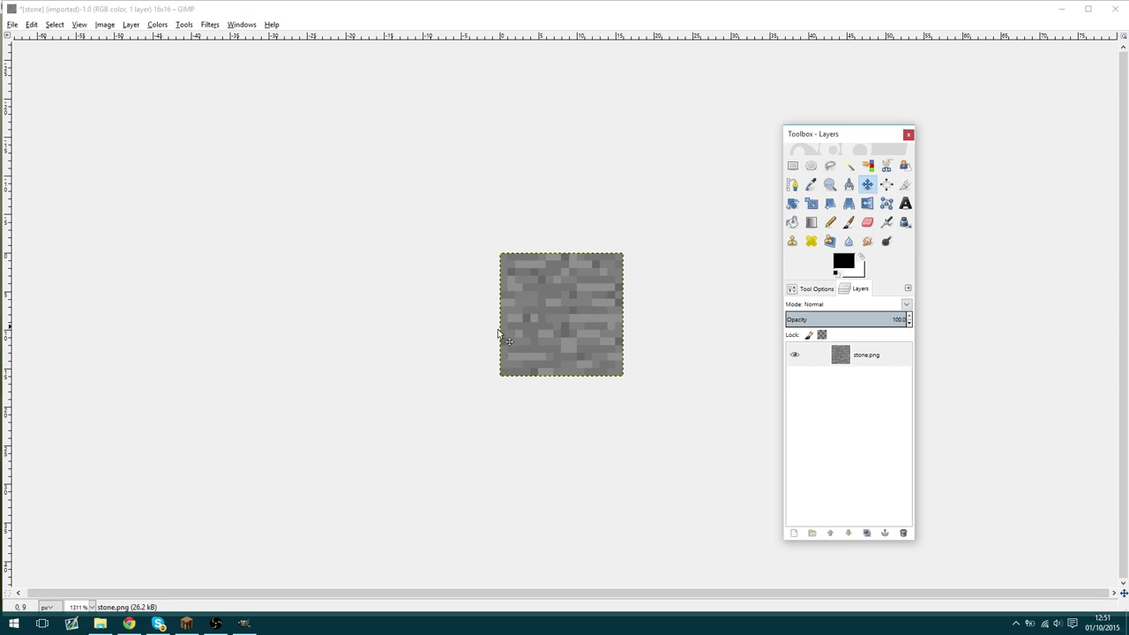
{"action": "mouse_move", "coordinate": [572, 330]}
{"action": "left_mouse_down"}
{"action": "mouse_move", "coordinate": [512, 277]}
{"action": "mouse_move", "coordinate": [580, 318]}
{"action": "mouse_move", "coordinate": [574, 330]}
{"action": "left_mouse_up"}
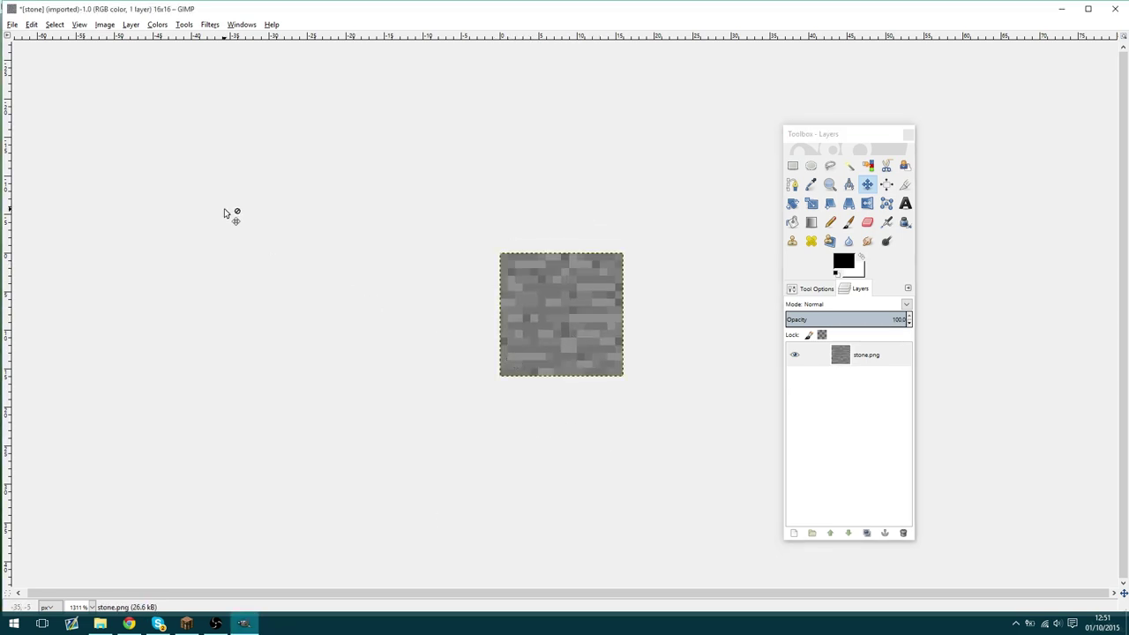
{"action": "mouse_move", "coordinate": [894, 138]}
{"action": "left_mouse_down"}
{"action": "mouse_move", "coordinate": [882, 110]}
{"action": "mouse_move", "coordinate": [910, 149]}
{"action": "left_mouse_up"}
{"action": "left_click", "coordinate": [925, 144]}
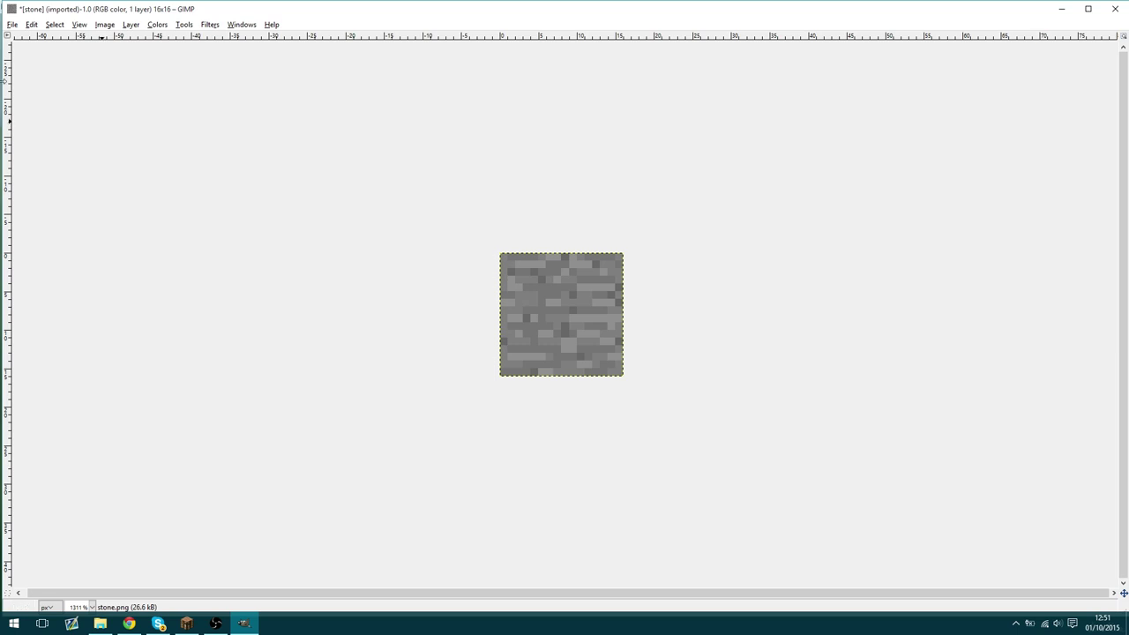
Step: Create a new toolbox from the Windows menu, widen it and place it beside the canvas
{"action": "left_click", "coordinate": [240, 25]}
{"action": "left_click", "coordinate": [254, 61]}
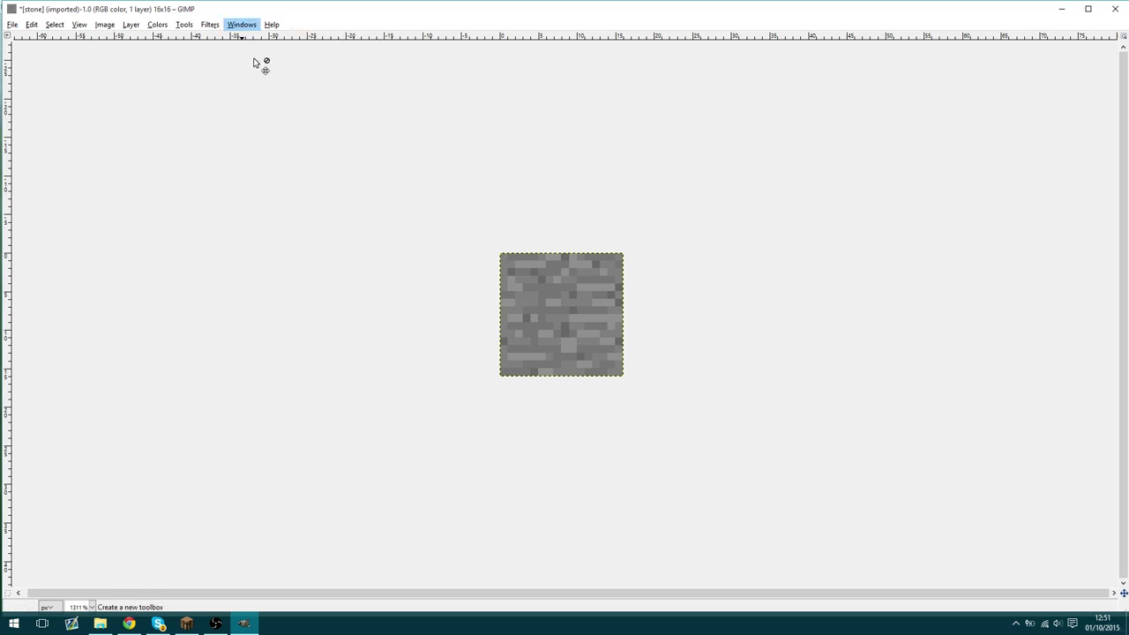
{"action": "left_click_drag", "start_coordinate": [277, 104], "coordinate": [411, 113]}
{"action": "left_click_drag", "start_coordinate": [340, 14], "coordinate": [361, 171]}
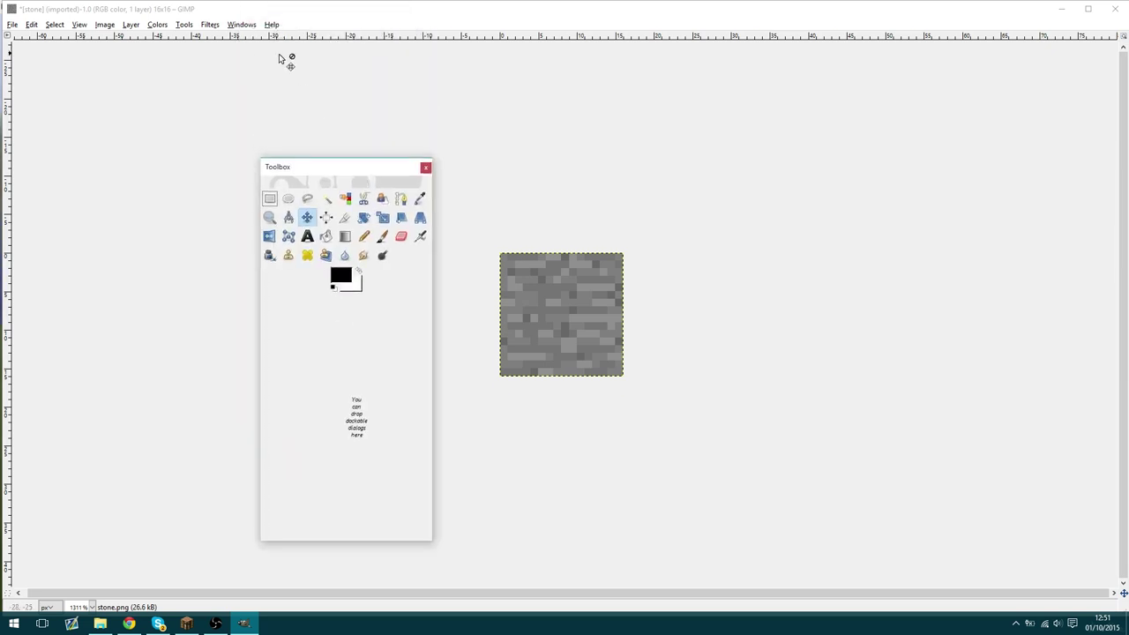
Step: Open the Tool Options dockable dialog and place it beside the toolbox
{"action": "left_click", "coordinate": [237, 26]}
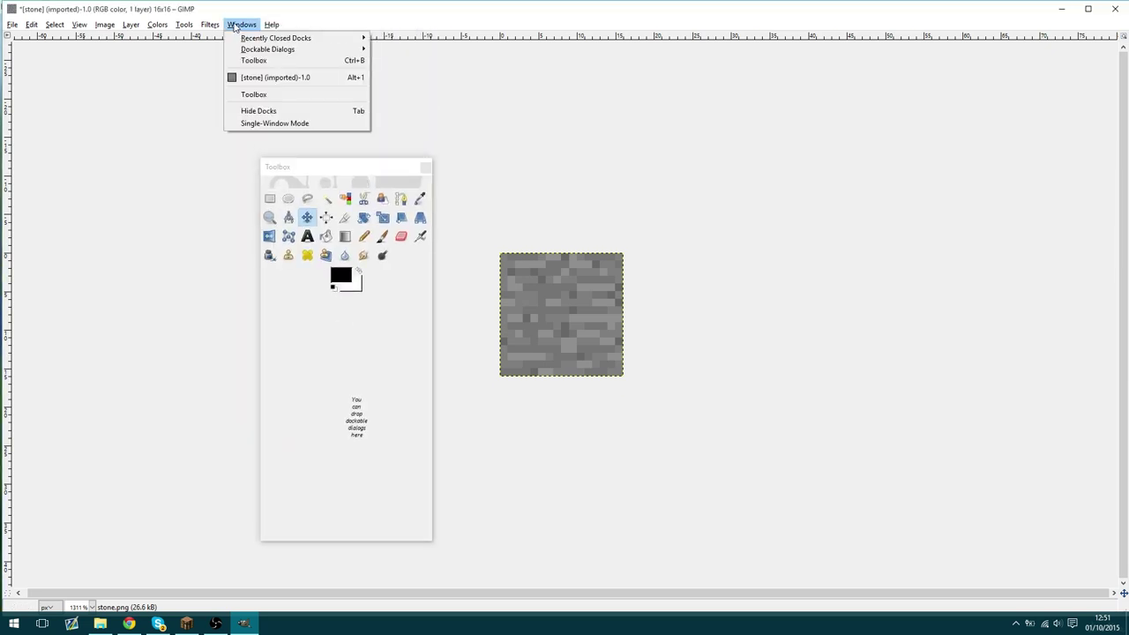
{"action": "mouse_move", "coordinate": [261, 53]}
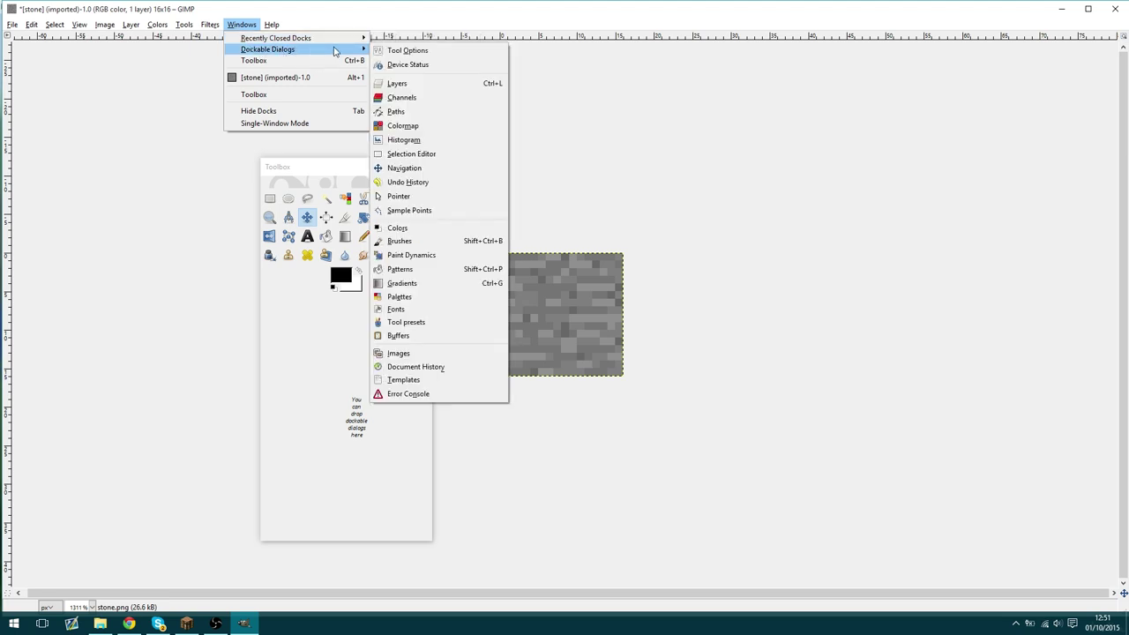
{"action": "left_click", "coordinate": [432, 50]}
{"action": "left_click_drag", "start_coordinate": [289, 13], "coordinate": [145, 171]}
Step: Open the Layers dockable dialog and dock it into the toolbox
{"action": "left_click", "coordinate": [245, 25]}
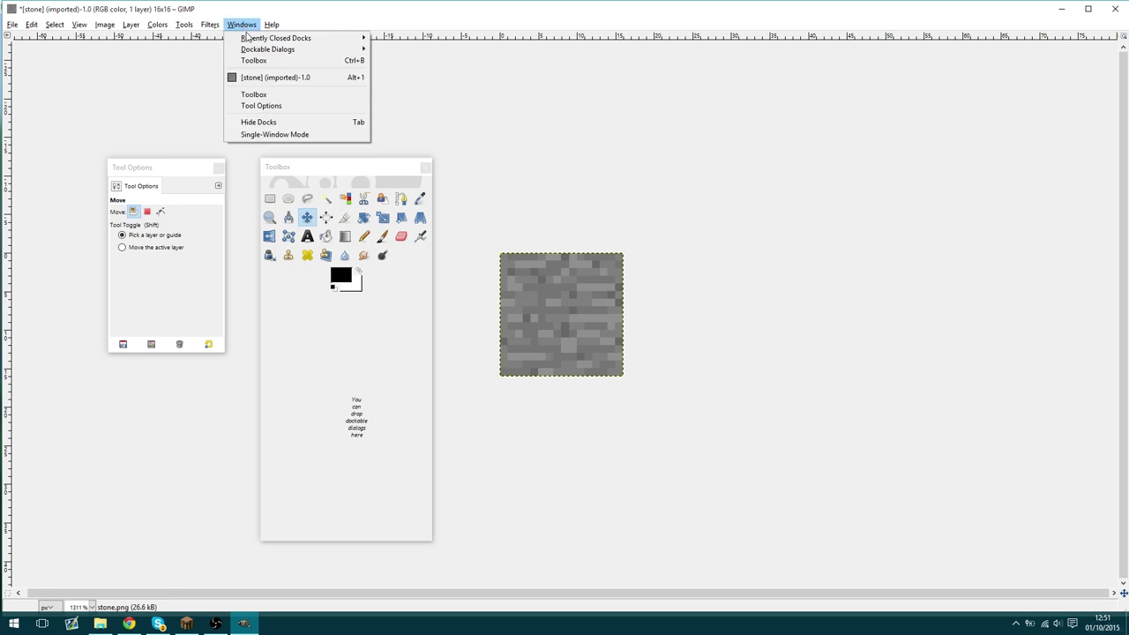
{"action": "mouse_move", "coordinate": [267, 49]}
{"action": "left_click", "coordinate": [391, 86]}
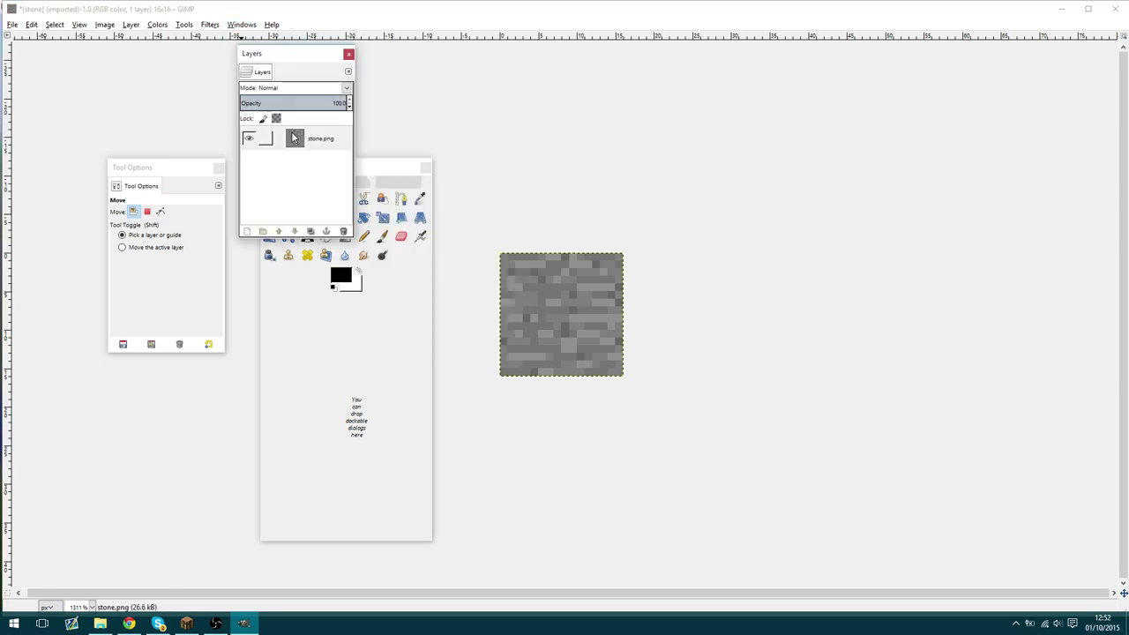
{"action": "left_click_drag", "start_coordinate": [280, 54], "coordinate": [373, 344]}
{"action": "left_click_drag", "start_coordinate": [139, 186], "coordinate": [313, 306]}
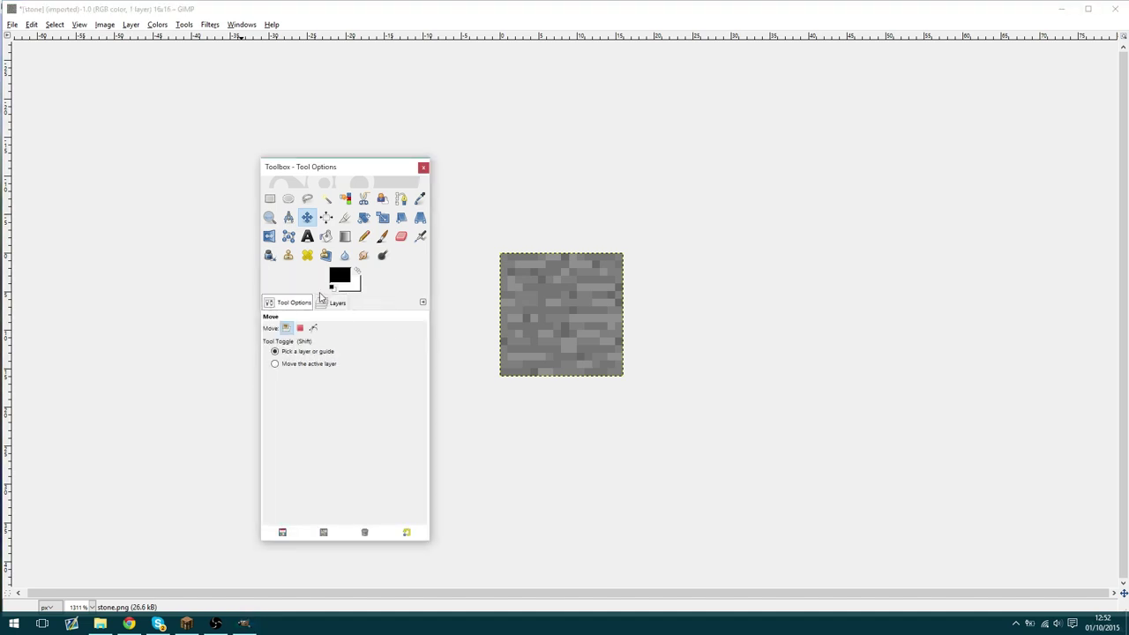
Step: Move the combined dock right of the canvas, narrow it, and check both tabs
{"action": "left_click_drag", "start_coordinate": [338, 163], "coordinate": [809, 153]}
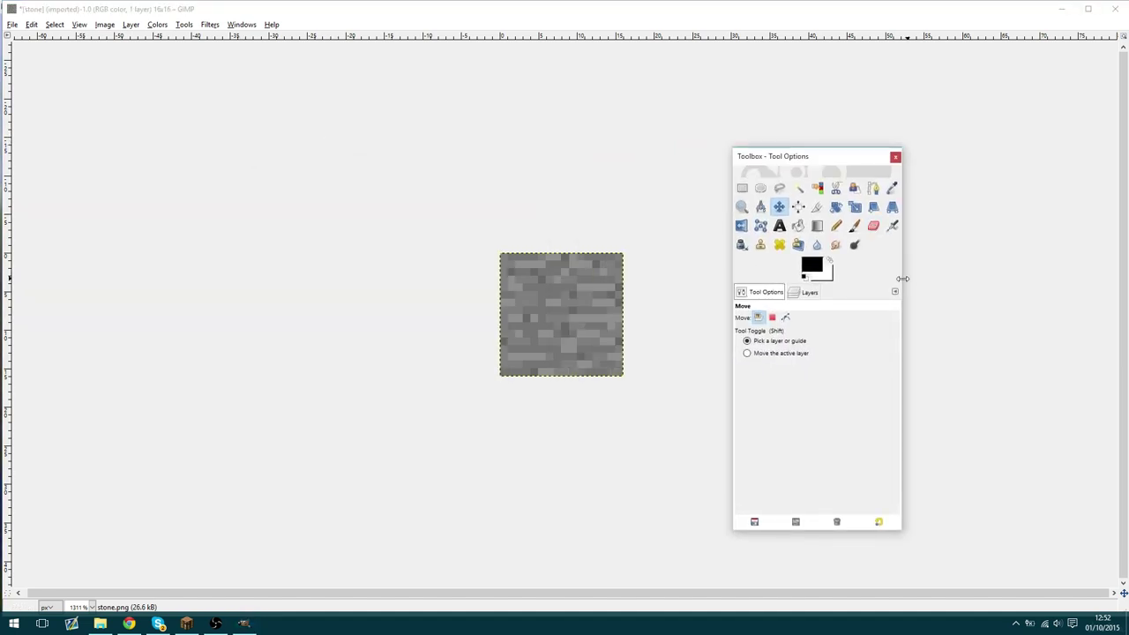
{"action": "left_click_drag", "start_coordinate": [902, 278], "coordinate": [881, 285]}
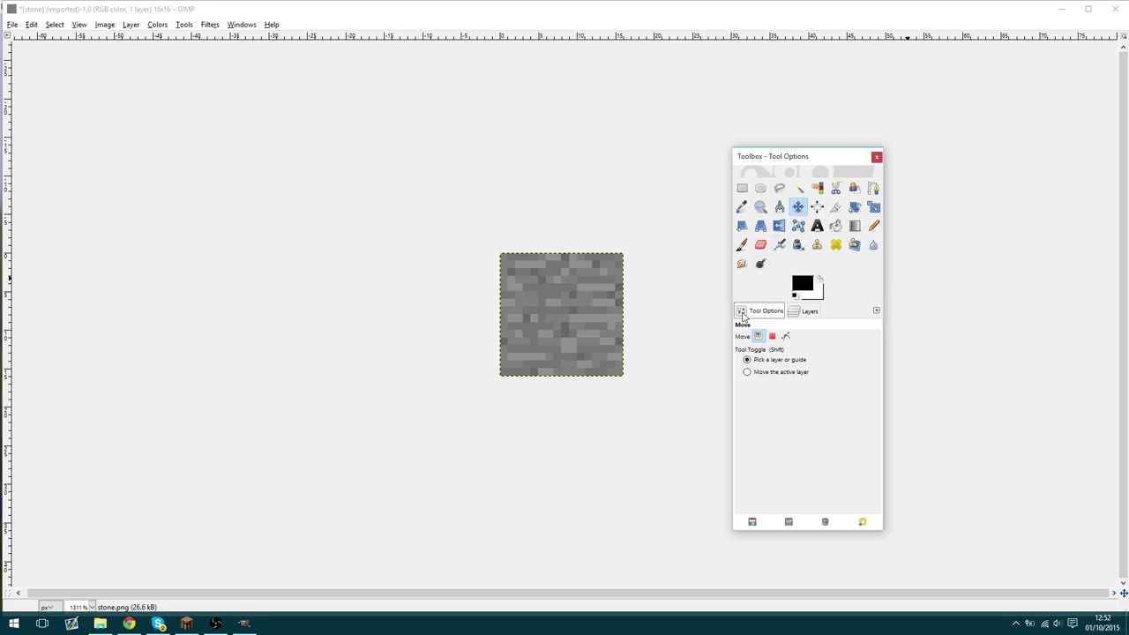
{"action": "left_click", "coordinate": [808, 311]}
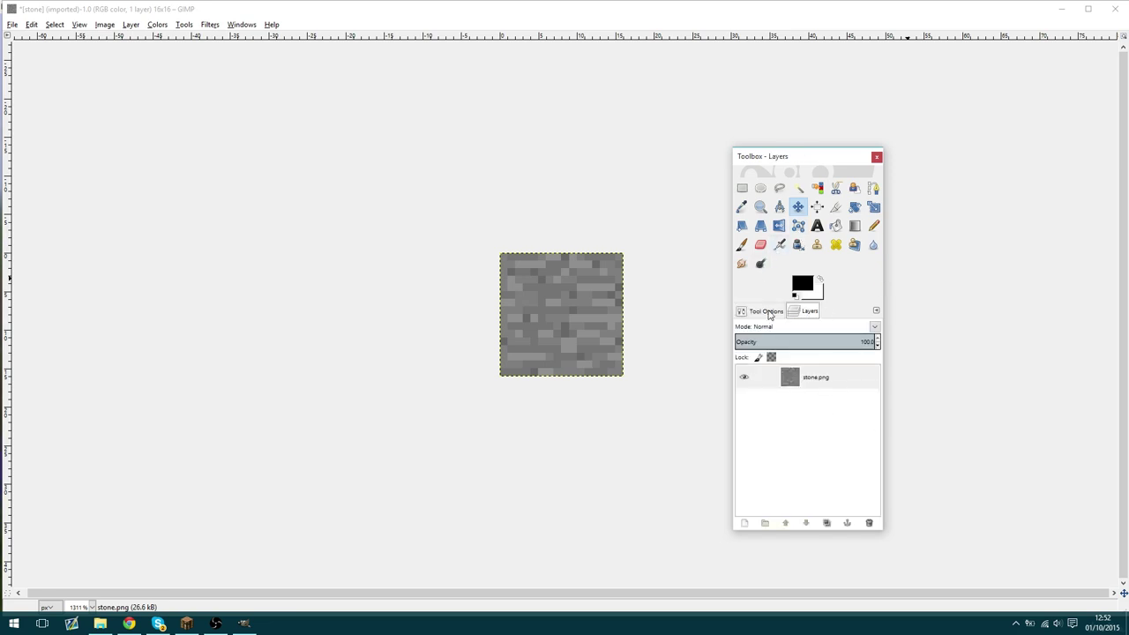
{"action": "left_click", "coordinate": [766, 313]}
Step: Preview lowering layer opacity and restore 100, then narrow the Tool Options panel further
{"action": "left_click", "coordinate": [793, 313]}
{"action": "left_click_drag", "start_coordinate": [873, 342], "coordinate": [902, 353]}
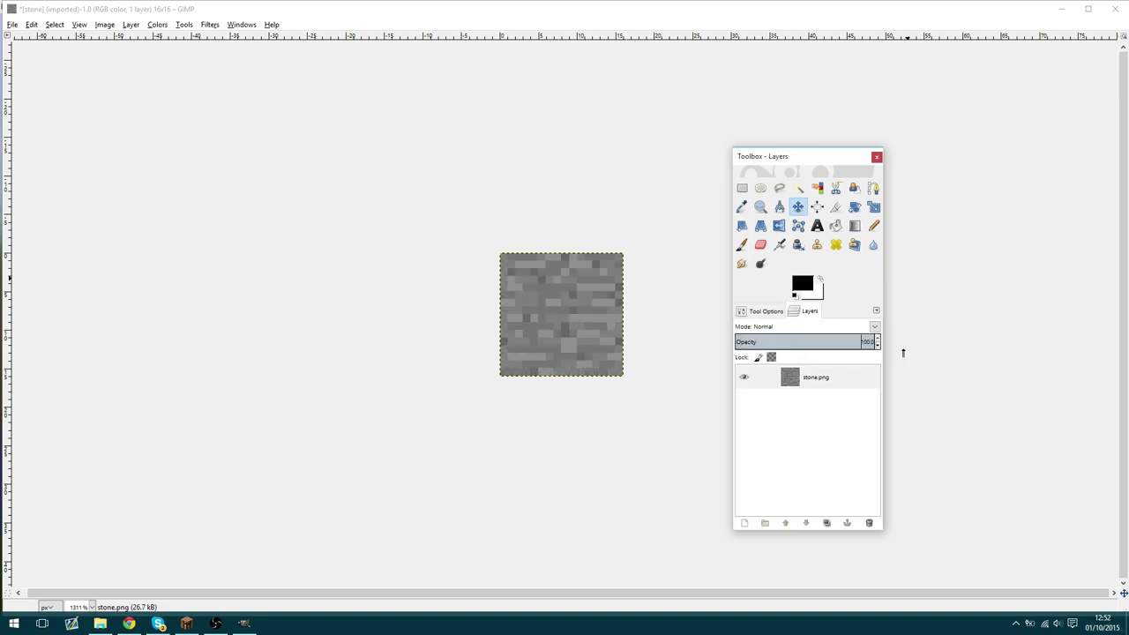
{"action": "left_click", "coordinate": [775, 314]}
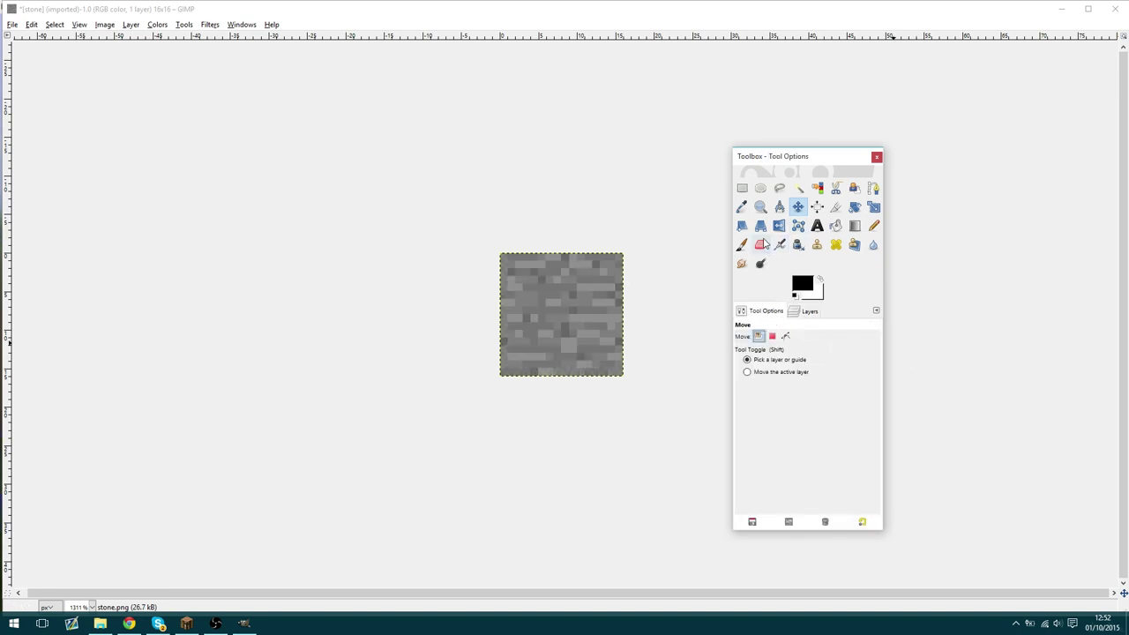
{"action": "left_click_drag", "start_coordinate": [886, 243], "coordinate": [871, 245]}
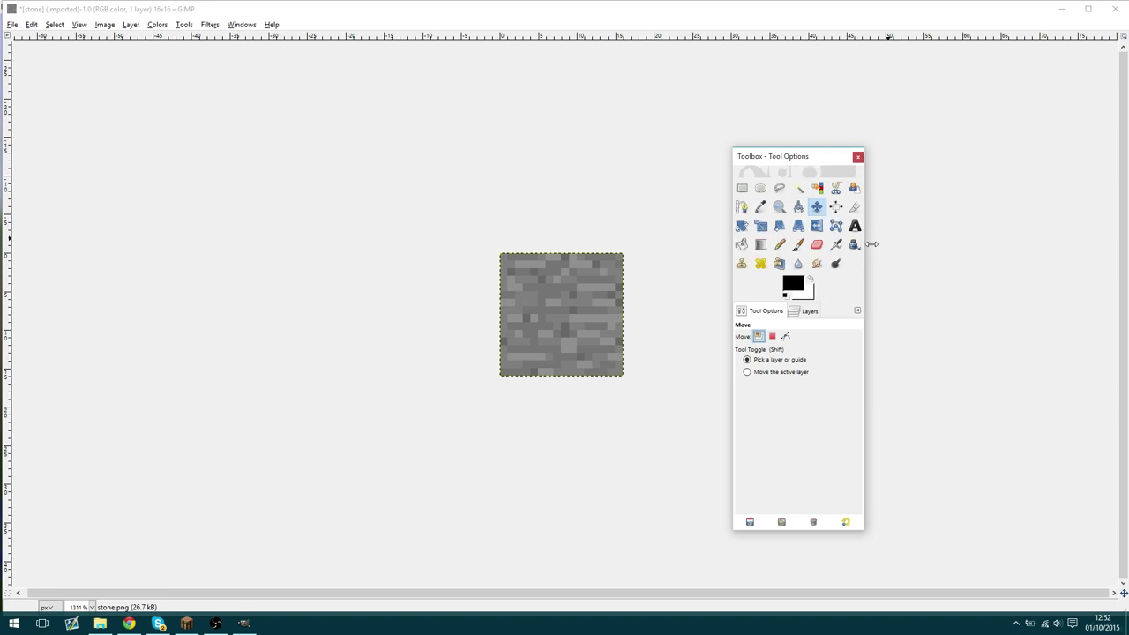
Step: Set the Pencil to size 1.00, Normal mode, 100 opacity after briefly trying Paintbrush and Eraser
{"action": "left_click", "coordinate": [780, 247]}
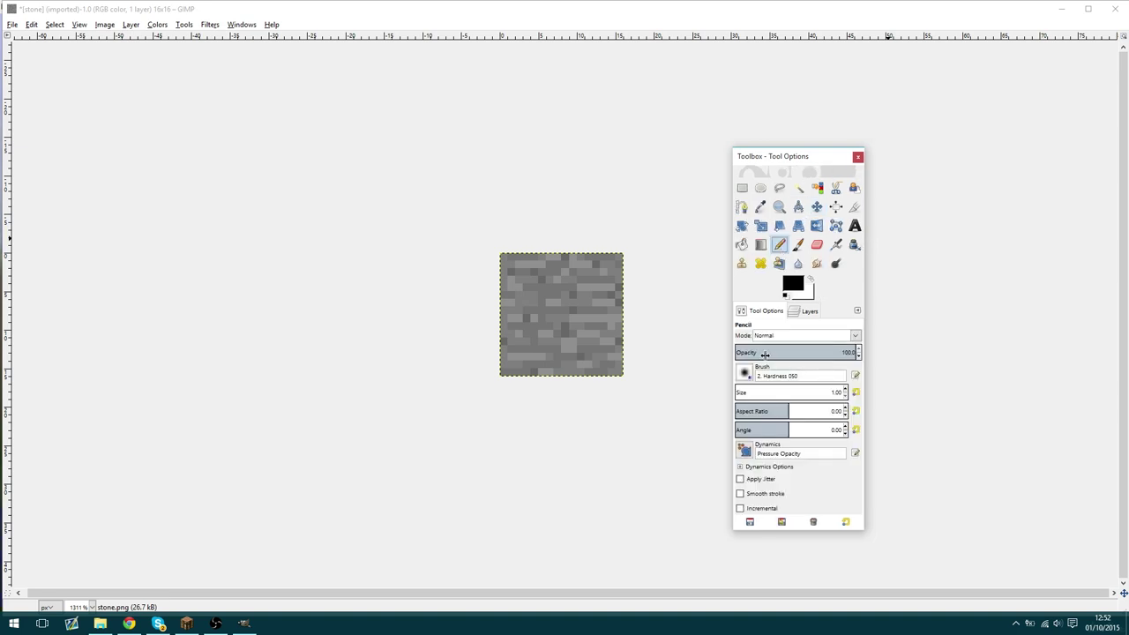
{"action": "mouse_move", "coordinate": [746, 398]}
{"action": "left_mouse_down"}
{"action": "mouse_move", "coordinate": [760, 401]}
{"action": "mouse_move", "coordinate": [736, 391]}
{"action": "left_mouse_up"}
{"action": "left_click", "coordinate": [790, 254]}
{"action": "left_click", "coordinate": [784, 250]}
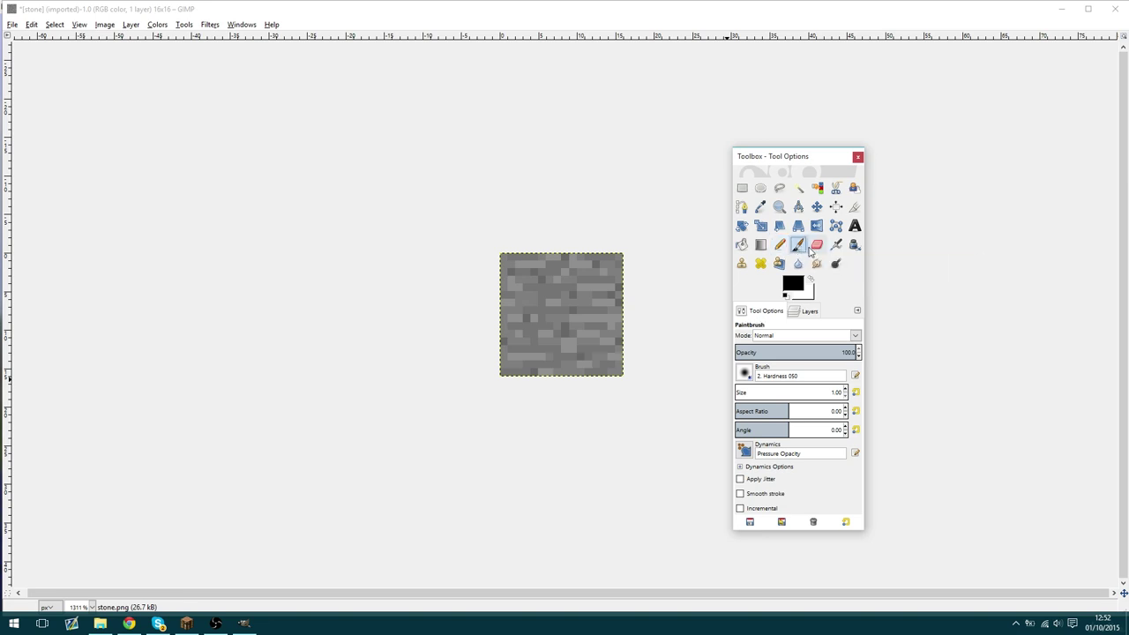
{"action": "left_click", "coordinate": [814, 249]}
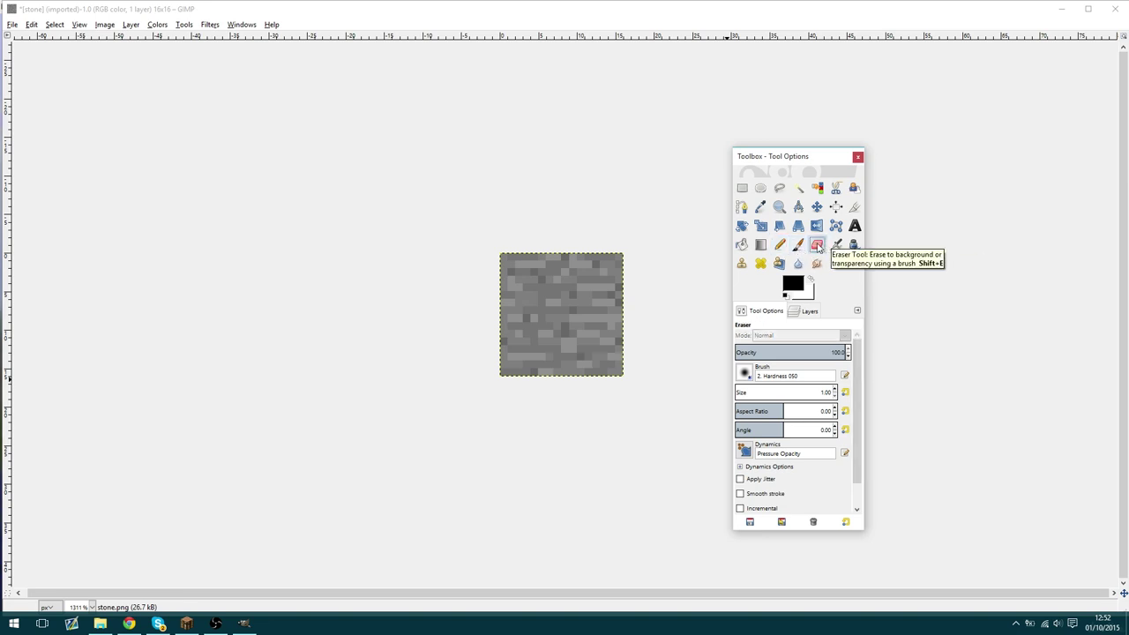
{"action": "left_click", "coordinate": [781, 247]}
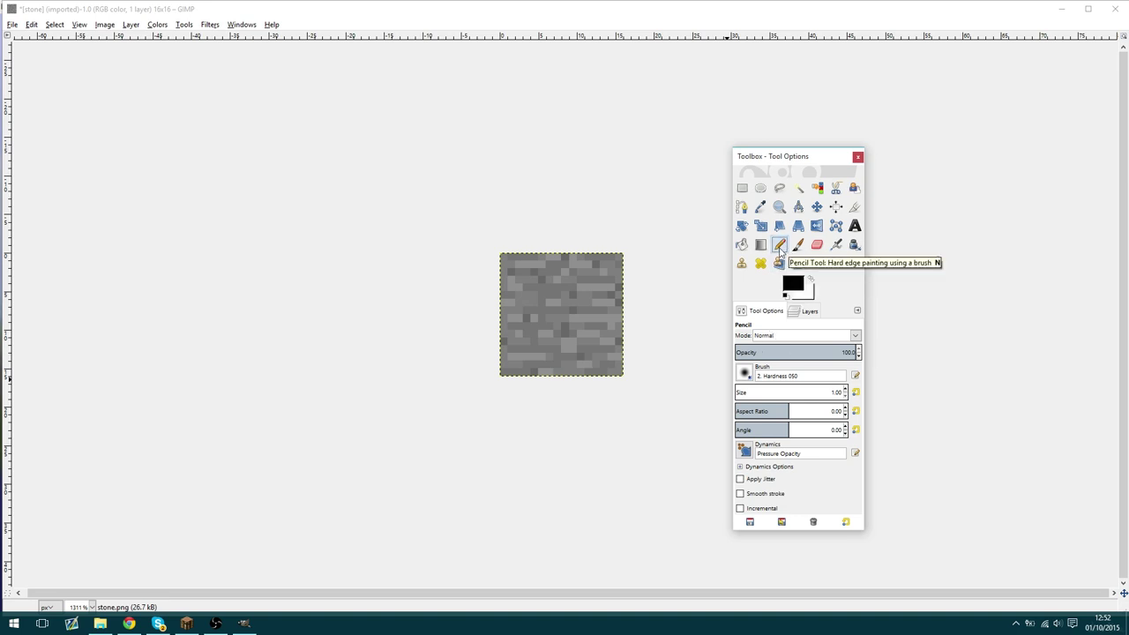
Step: Draw a test black pencil line diagonally across the stone, then undo it
{"action": "left_click_drag", "start_coordinate": [531, 372], "coordinate": [643, 319]}
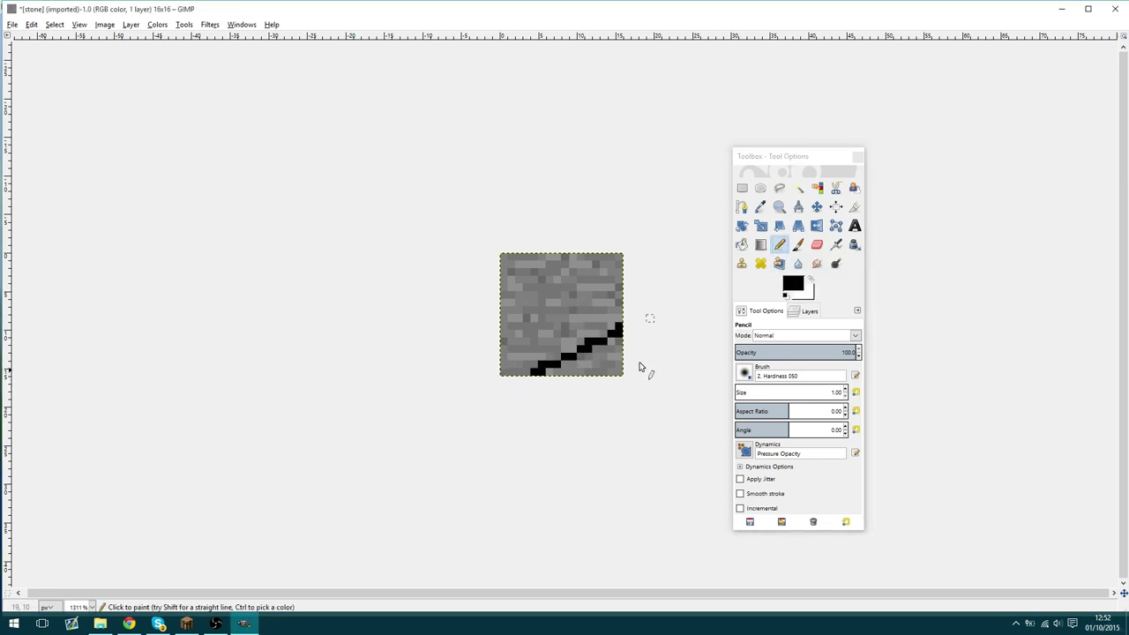
{"action": "key", "text": "ctrl+z"}
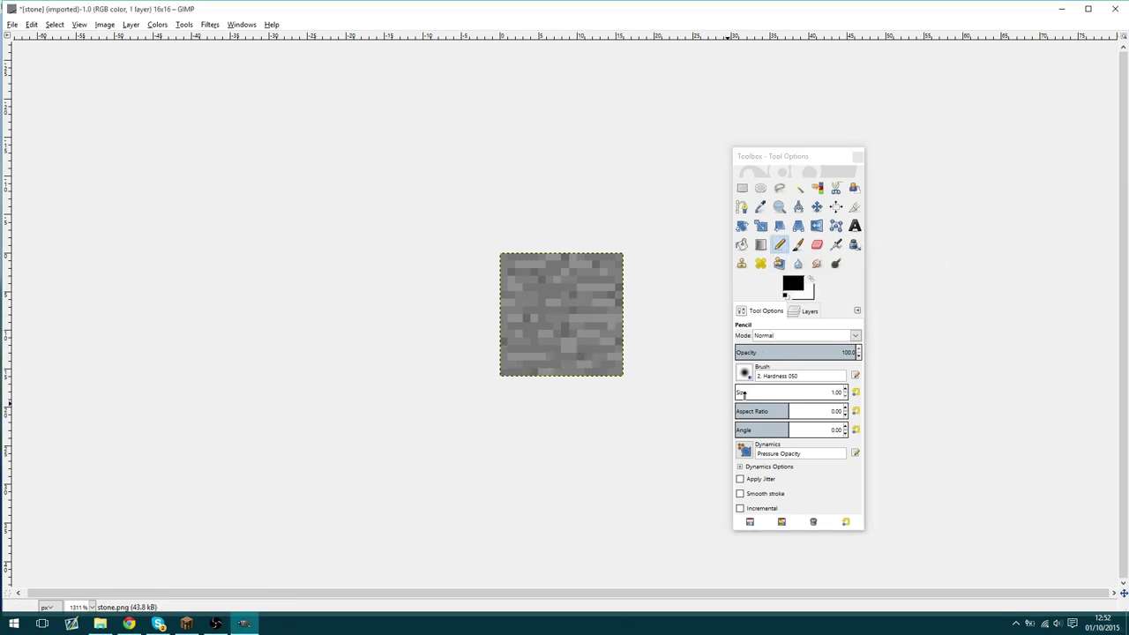
{"action": "left_click", "coordinate": [845, 389]}
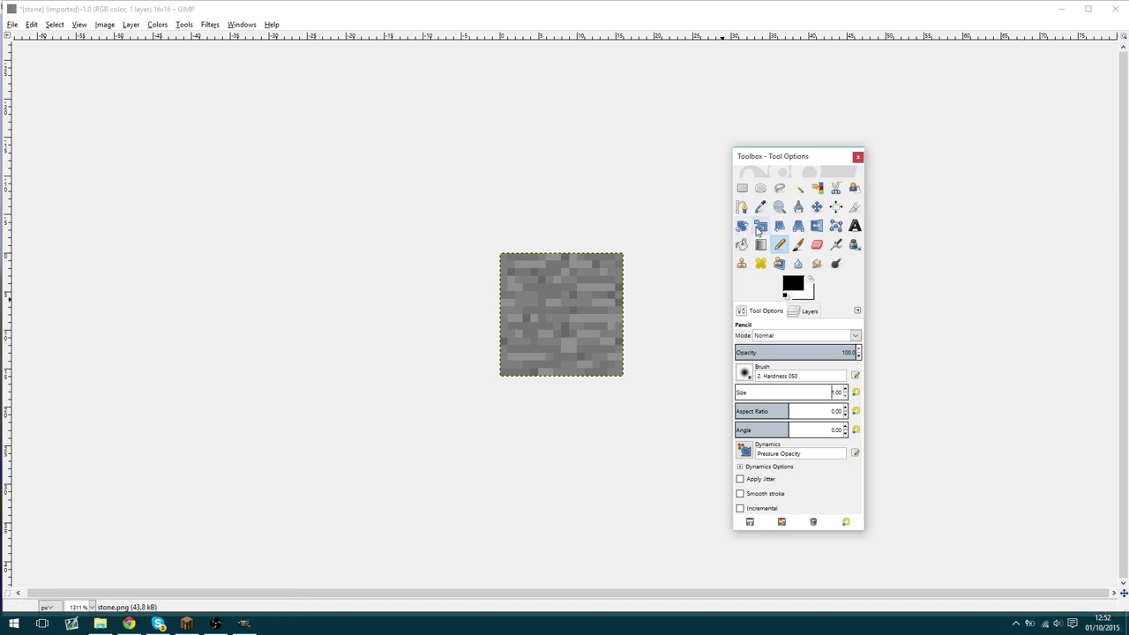
Step: Paint a widened dark diagonal Paintbrush stroke, undo it, and select the Eraser
{"action": "left_click", "coordinate": [797, 244]}
{"action": "left_click_drag", "start_coordinate": [620, 294], "coordinate": [527, 369]}
{"action": "left_click_drag", "start_coordinate": [640, 290], "coordinate": [541, 353]}
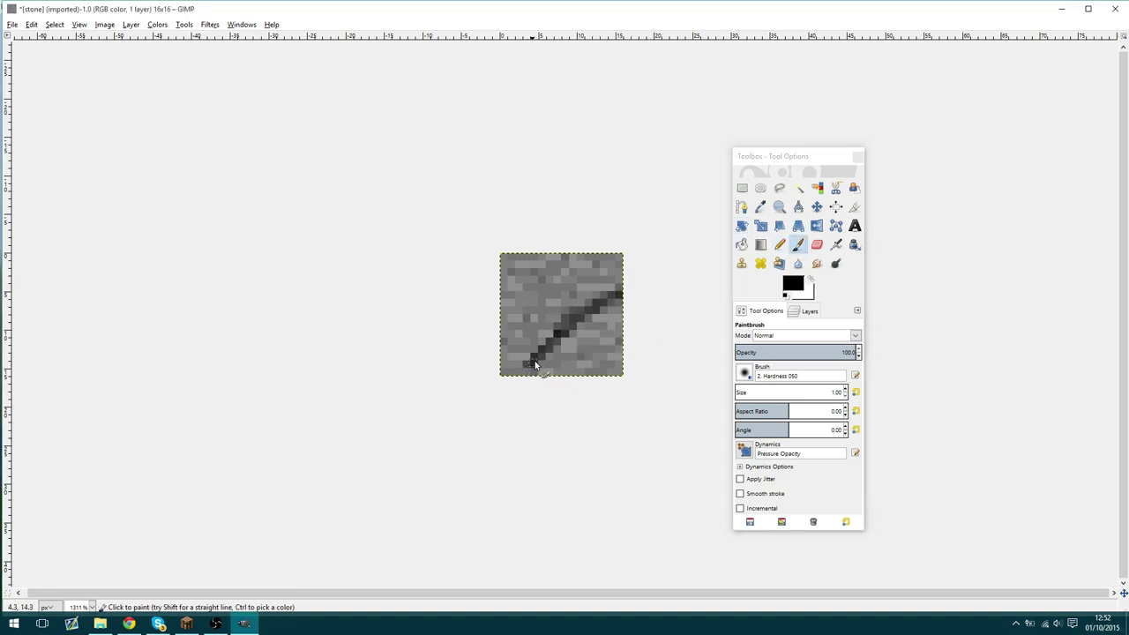
{"action": "left_click_drag", "start_coordinate": [632, 285], "coordinate": [517, 383]}
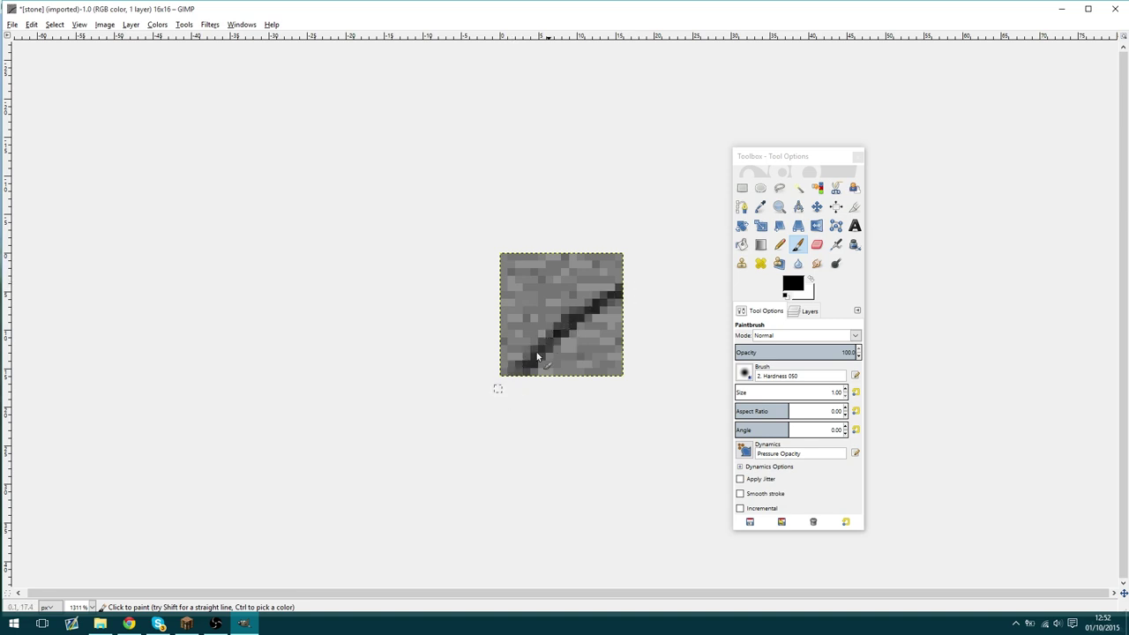
{"action": "key", "text": "ctrl+z"}
{"action": "key", "text": "ctrl+z"}
{"action": "key", "text": "ctrl+z"}
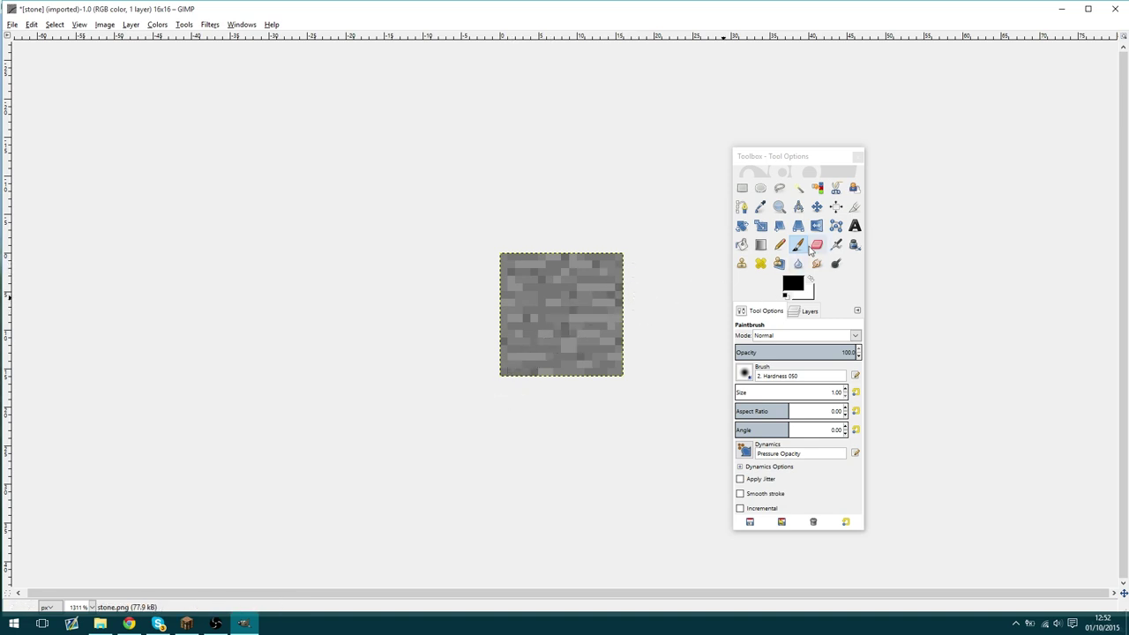
{"action": "left_click", "coordinate": [813, 247]}
Step: Erase the stone's bottom rows as a test, undo it, and return to the Pencil
{"action": "scroll", "coordinate": [807, 493], "scroll_direction": "down", "scroll_amount": 1}
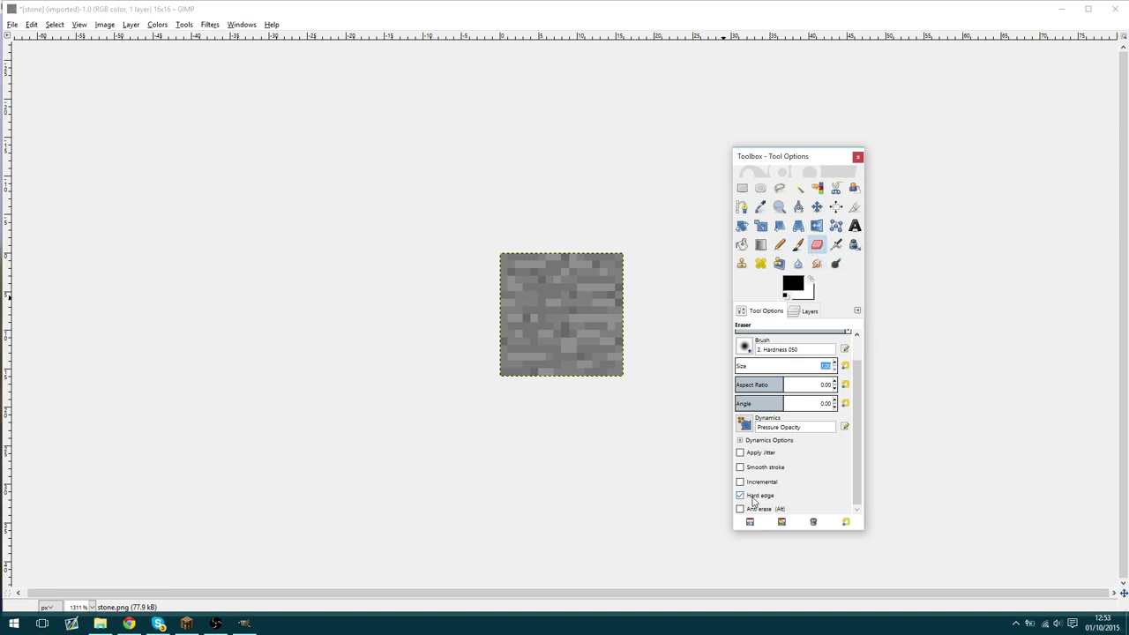
{"action": "left_click_drag", "start_coordinate": [621, 371], "coordinate": [539, 372]}
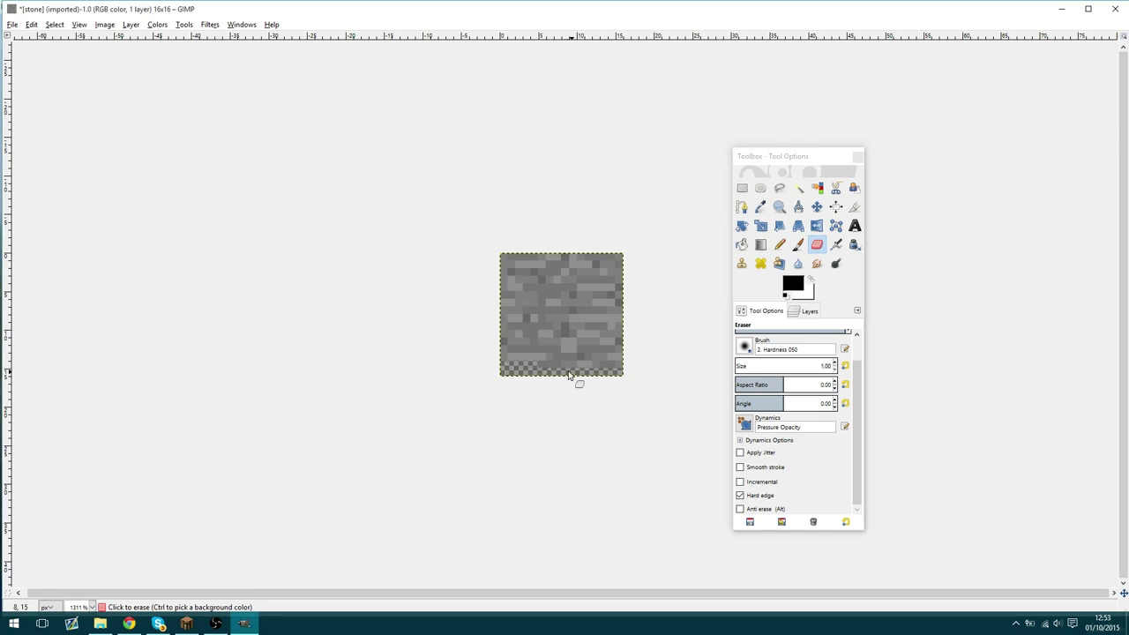
{"action": "mouse_move", "coordinate": [628, 364]}
{"action": "left_mouse_down"}
{"action": "mouse_move", "coordinate": [502, 356]}
{"action": "mouse_move", "coordinate": [635, 347]}
{"action": "mouse_move", "coordinate": [470, 355]}
{"action": "mouse_move", "coordinate": [485, 344]}
{"action": "mouse_move", "coordinate": [549, 355]}
{"action": "mouse_move", "coordinate": [492, 341]}
{"action": "mouse_move", "coordinate": [632, 353]}
{"action": "left_mouse_up"}
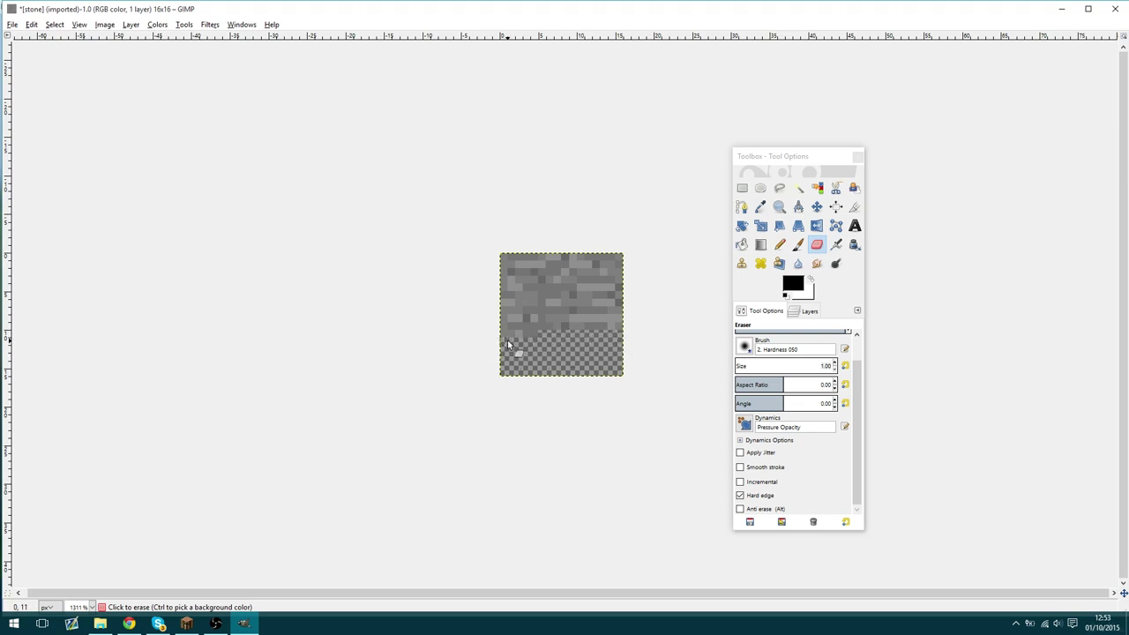
{"action": "key", "text": "ctrl+z"}
{"action": "key", "text": "ctrl+z"}
{"action": "key", "text": "ctrl+z"}
{"action": "key", "text": "ctrl+z"}
{"action": "key", "text": "ctrl+z"}
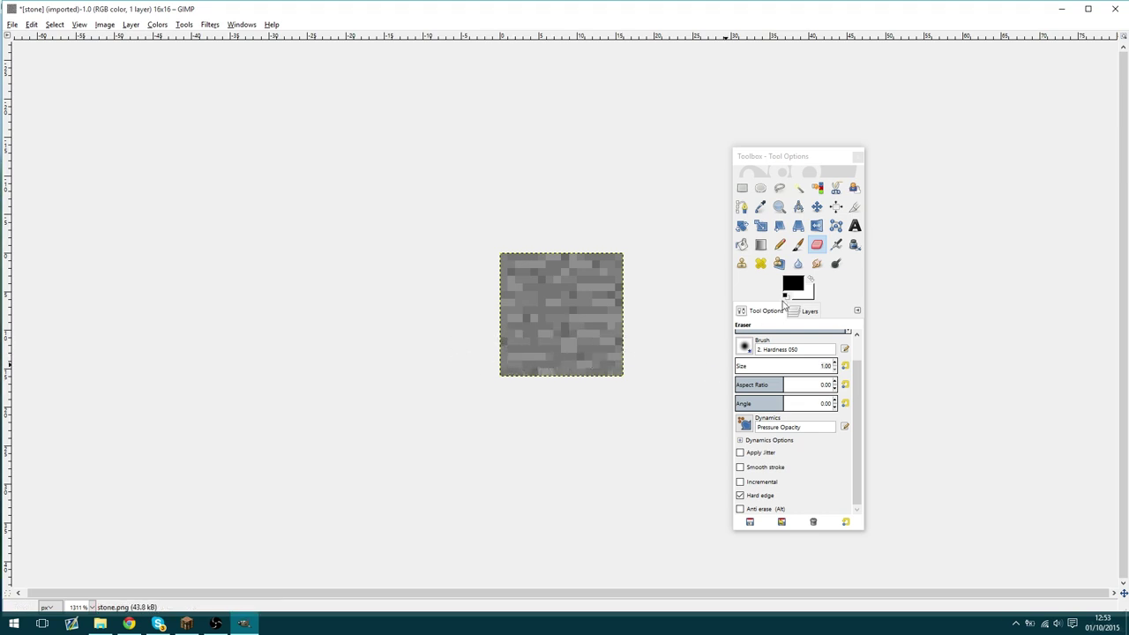
{"action": "left_click", "coordinate": [779, 245]}
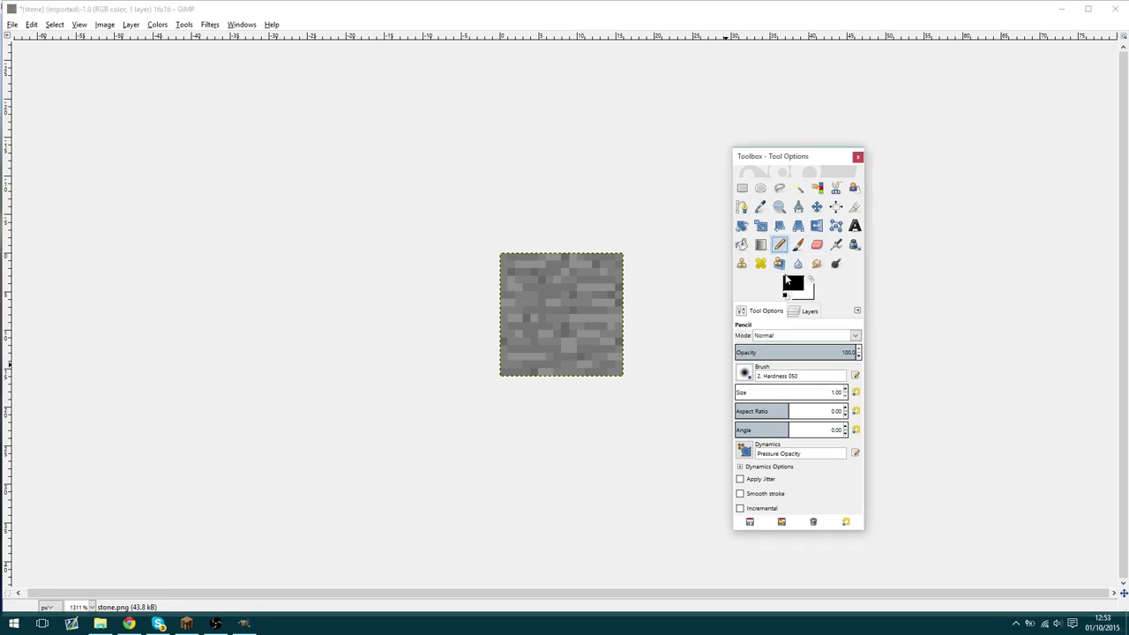
{"action": "left_click", "coordinate": [790, 285]}
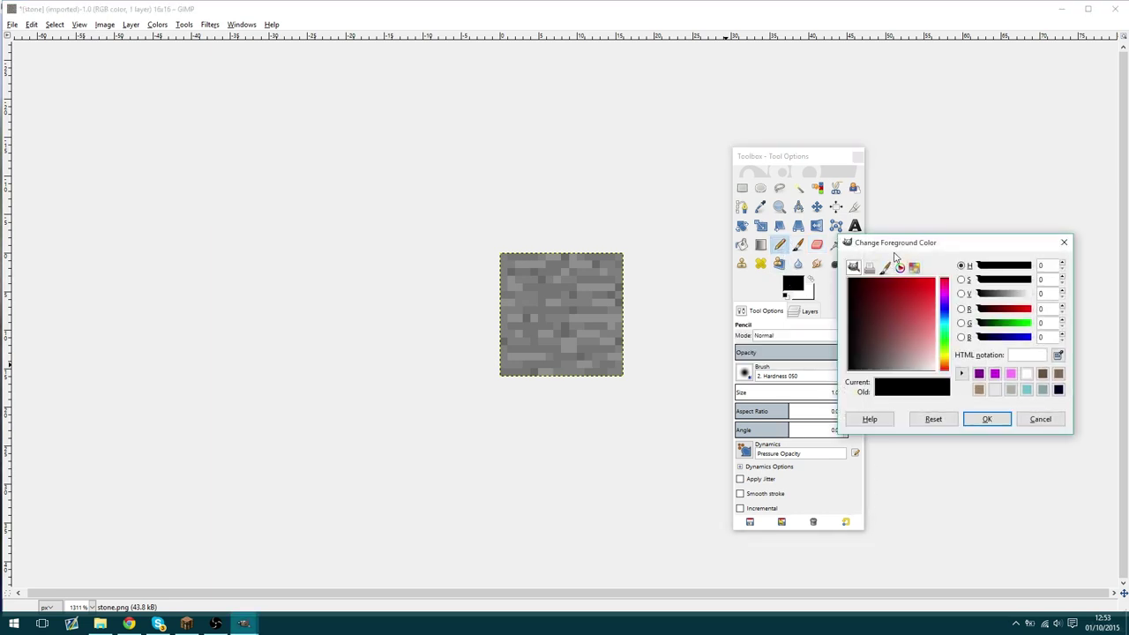
{"action": "left_click_drag", "start_coordinate": [889, 255], "coordinate": [187, 315]}
{"action": "left_click_drag", "start_coordinate": [185, 365], "coordinate": [212, 361]}
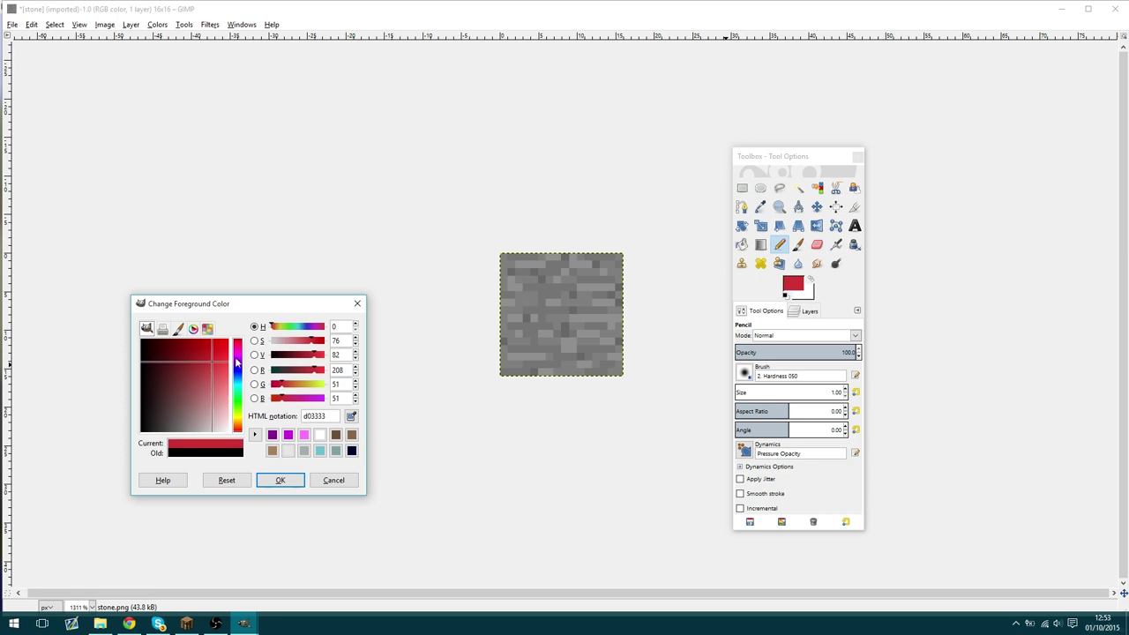
{"action": "left_click", "coordinate": [238, 375]}
{"action": "left_click", "coordinate": [357, 303]}
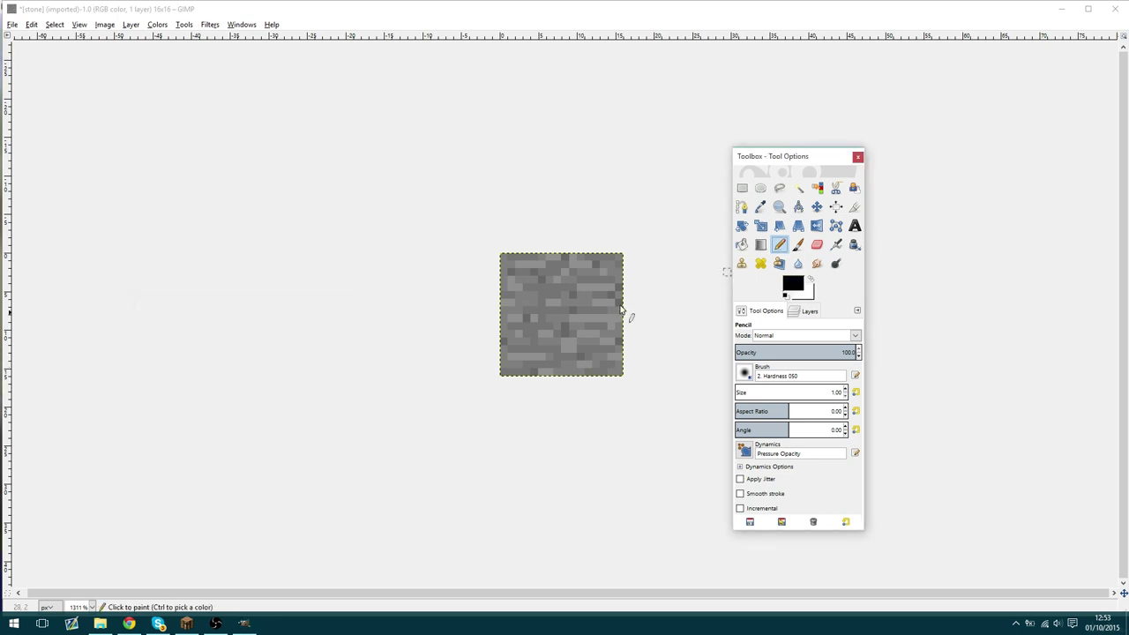